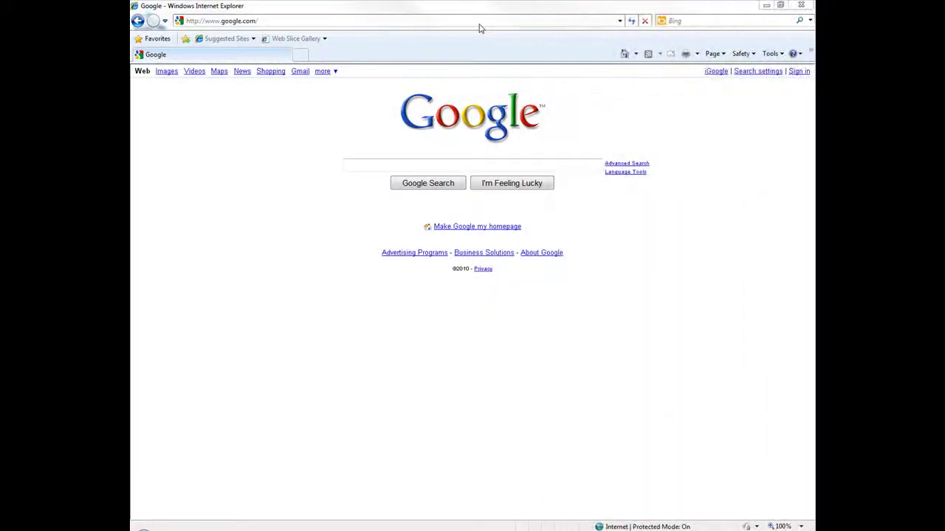
click(479, 23)
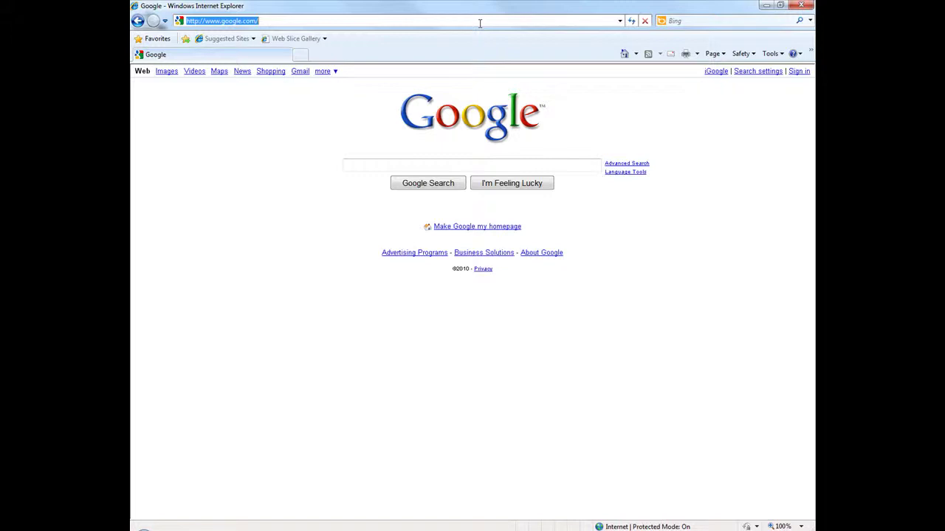
text(www.pos)
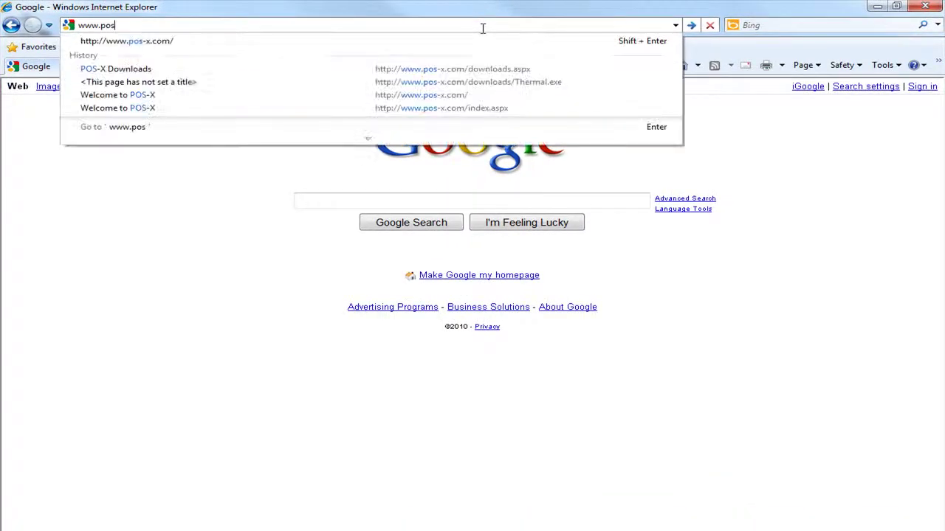
text(-x.com)
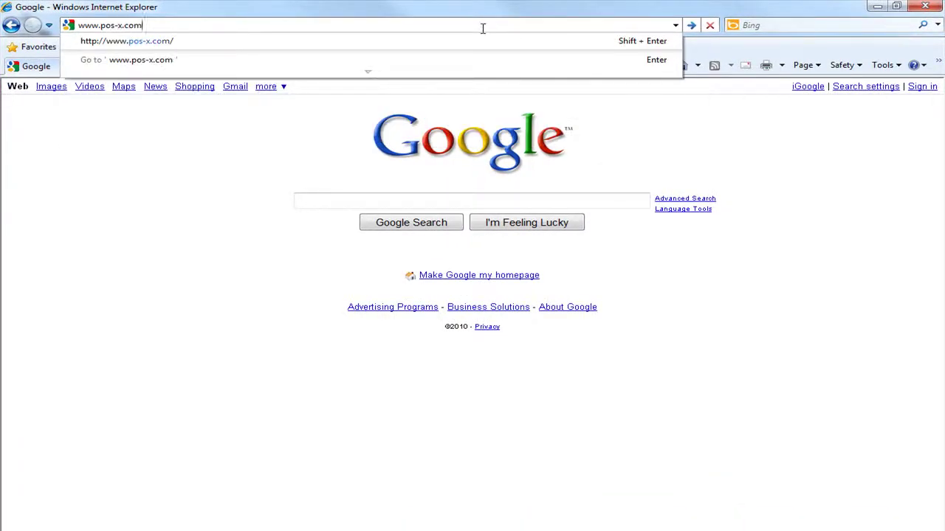
key(Return)
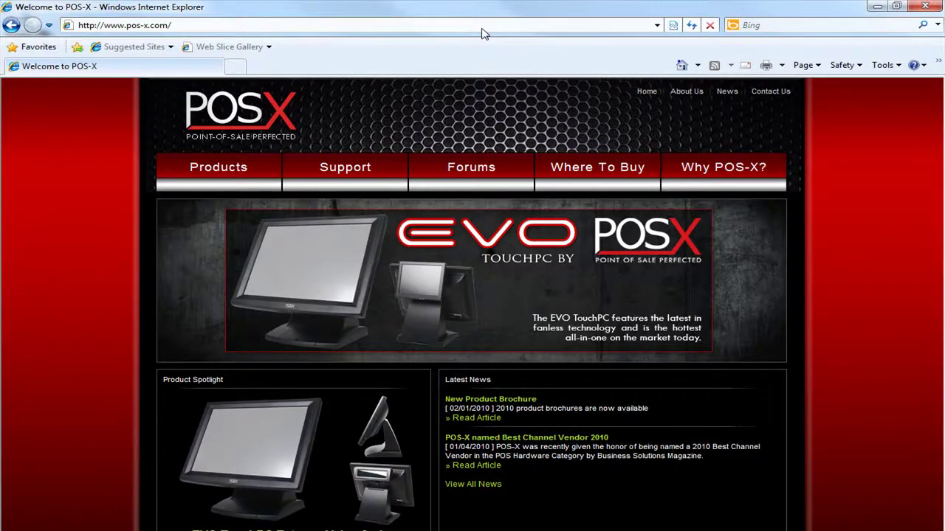
Step: On the Support > Downloads page, choose Receipt Printers and EVO Receipt Printer
mouse_move(343, 168)
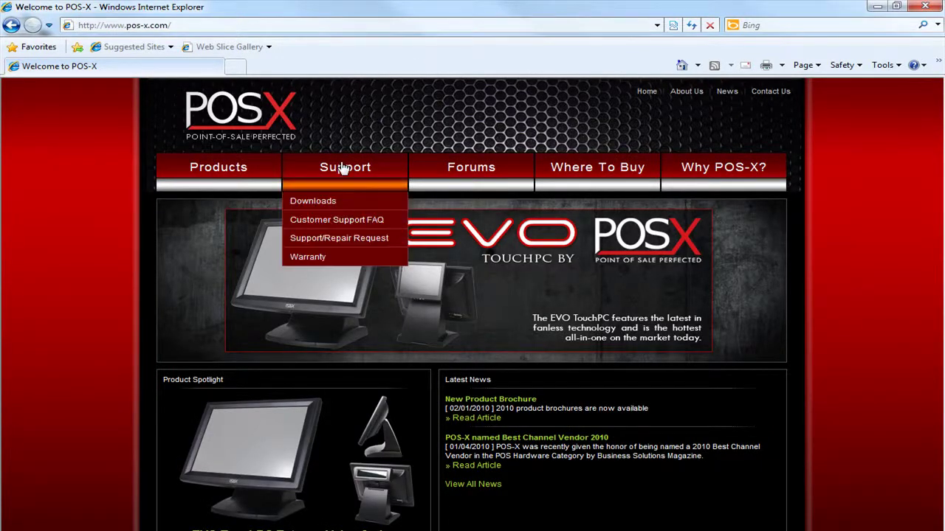
click(338, 200)
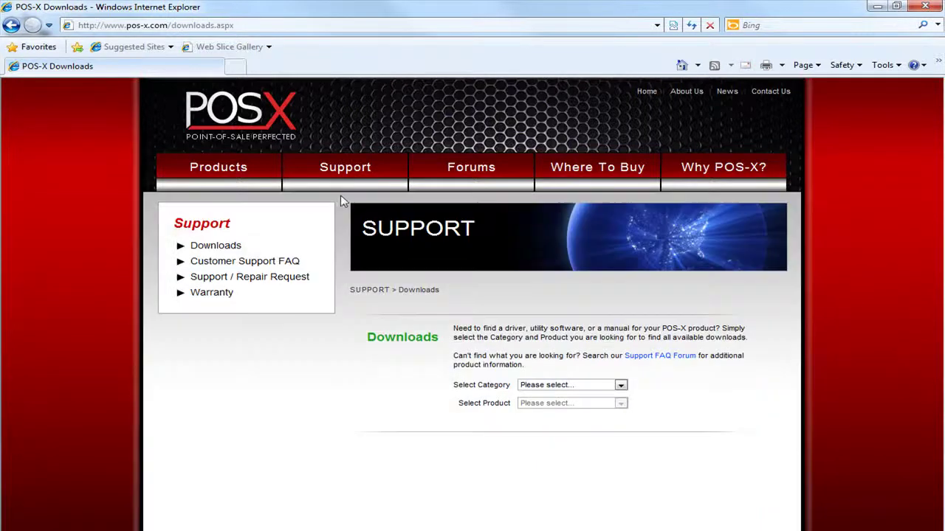
click(583, 384)
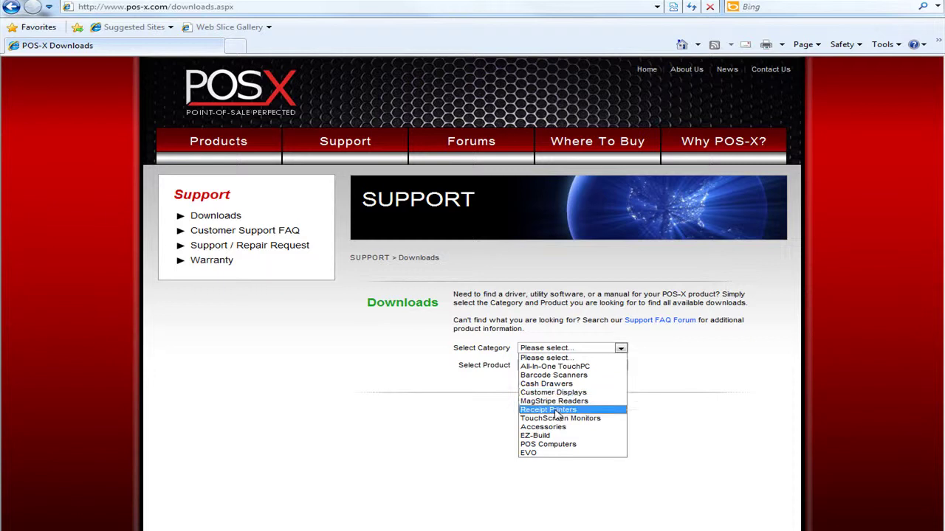
click(557, 410)
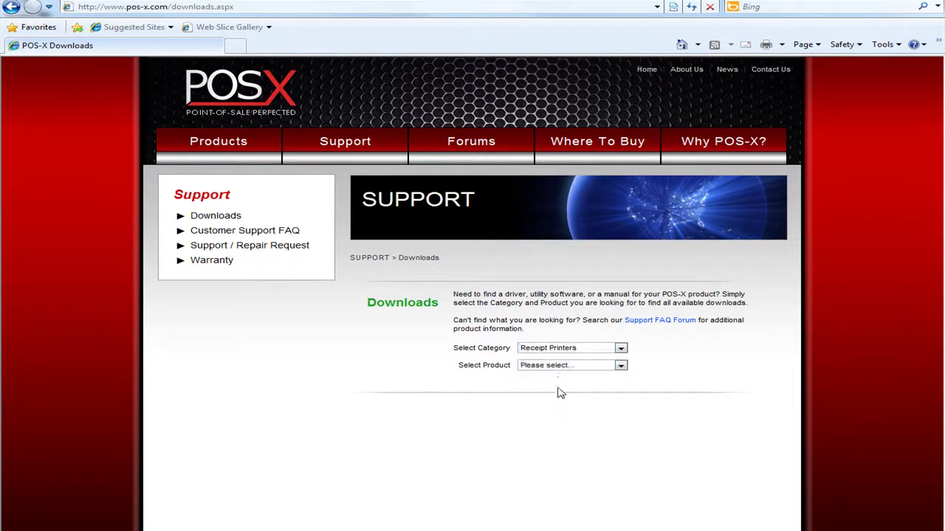
click(559, 368)
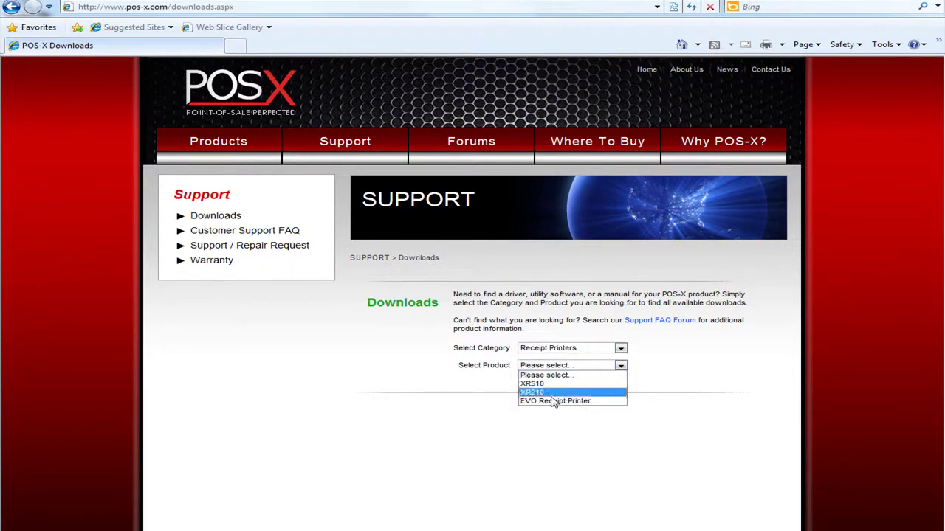
click(555, 401)
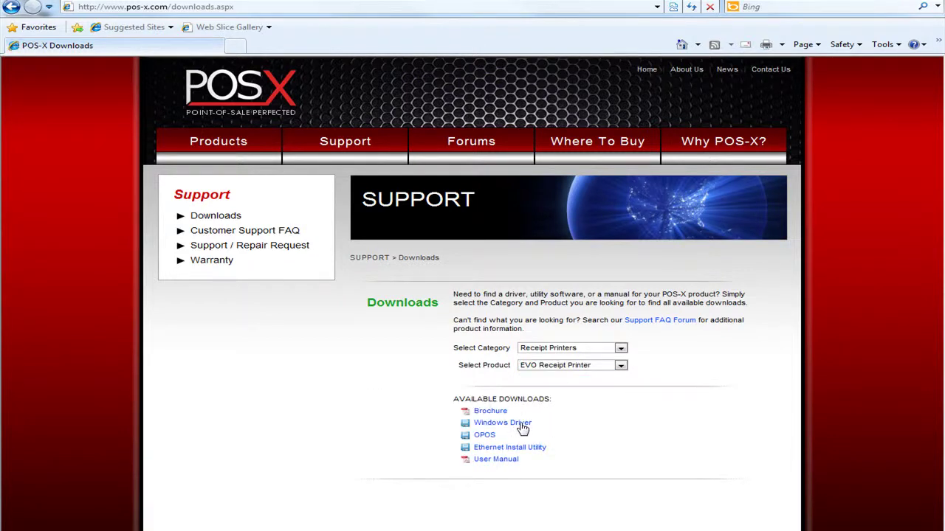
Step: Save the EVO Windows Driver, Thermal.exe (13.0MB), to the Downloads folder
click(521, 426)
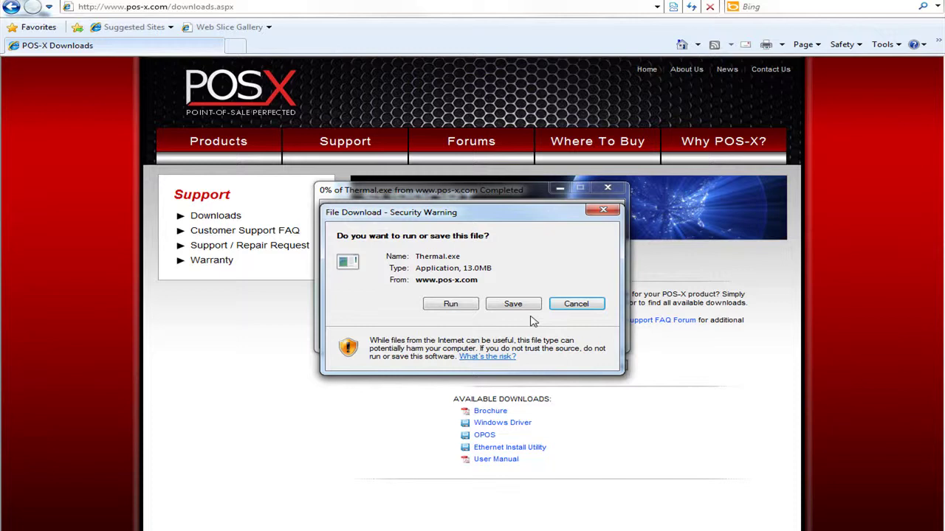
click(513, 304)
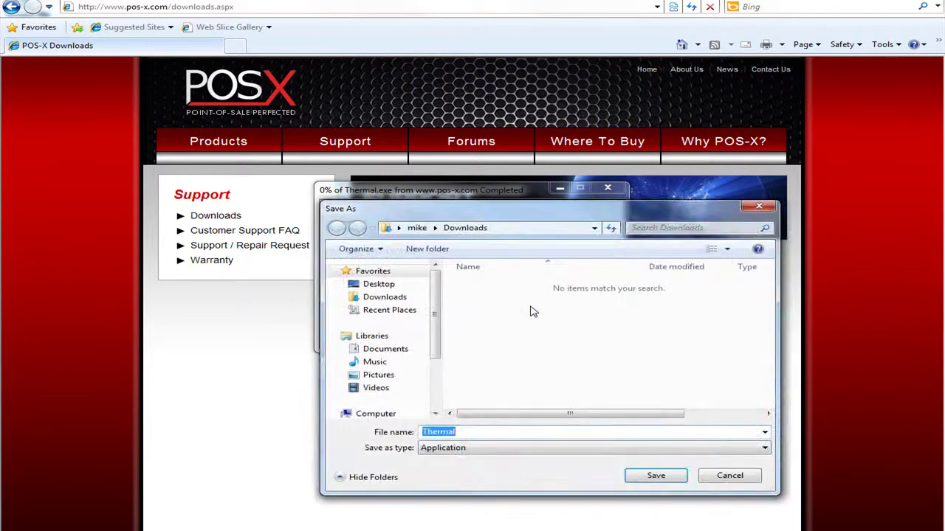
click(647, 481)
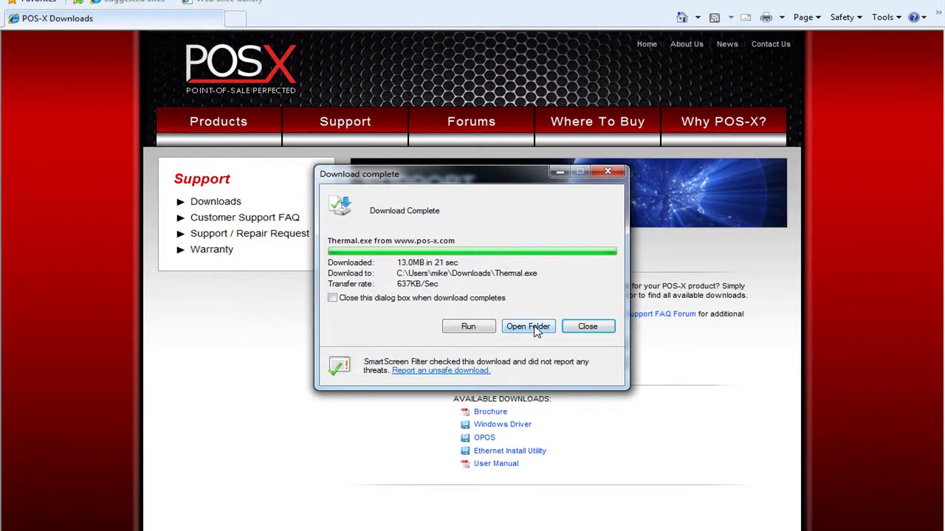
Step: Run Thermal.exe as administrator from the Downloads folder and continue past the InstallShield wizard
click(527, 326)
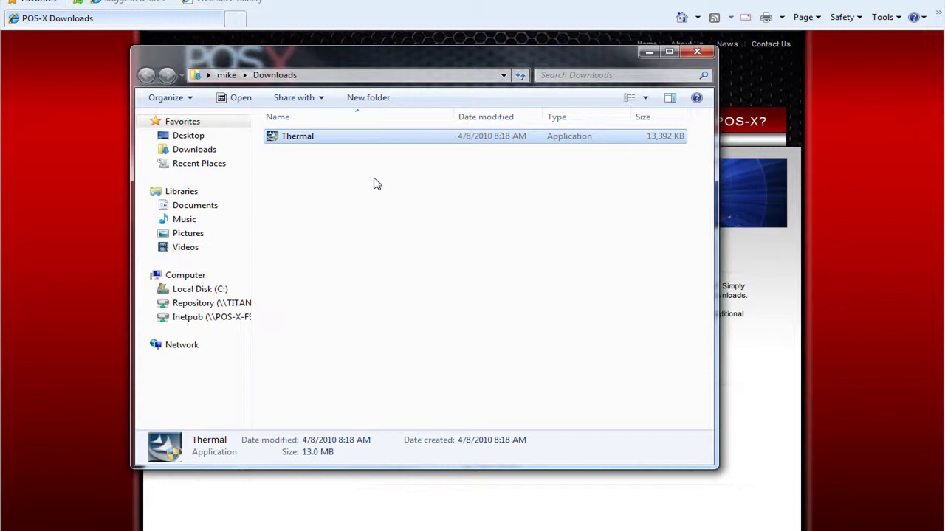
right_click(334, 139)
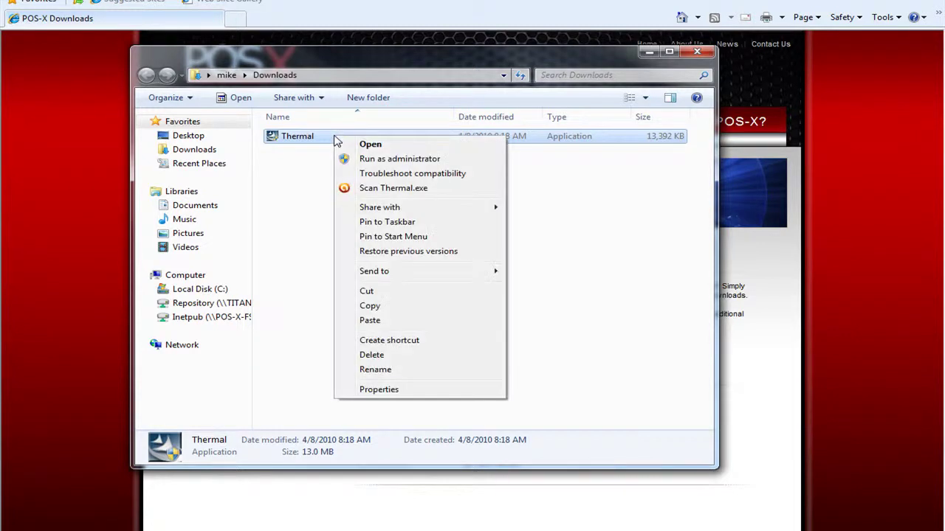
click(379, 158)
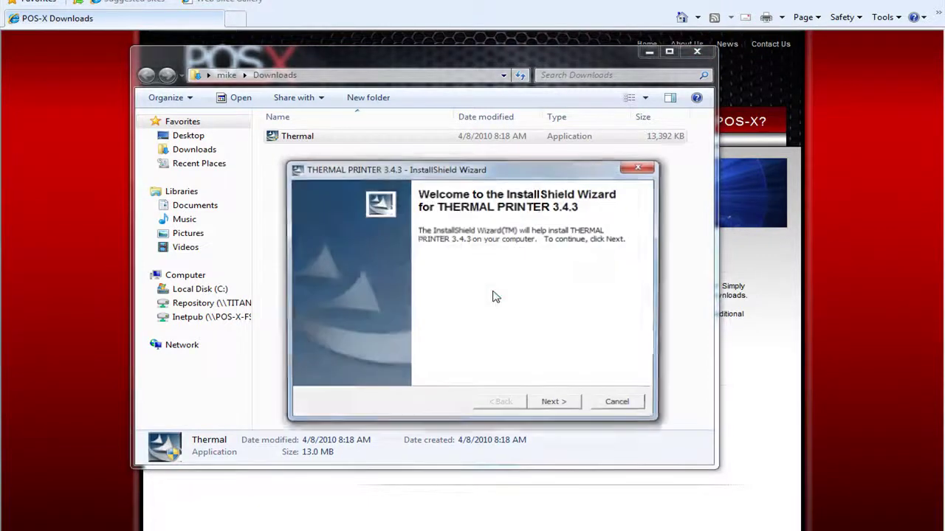
click(569, 406)
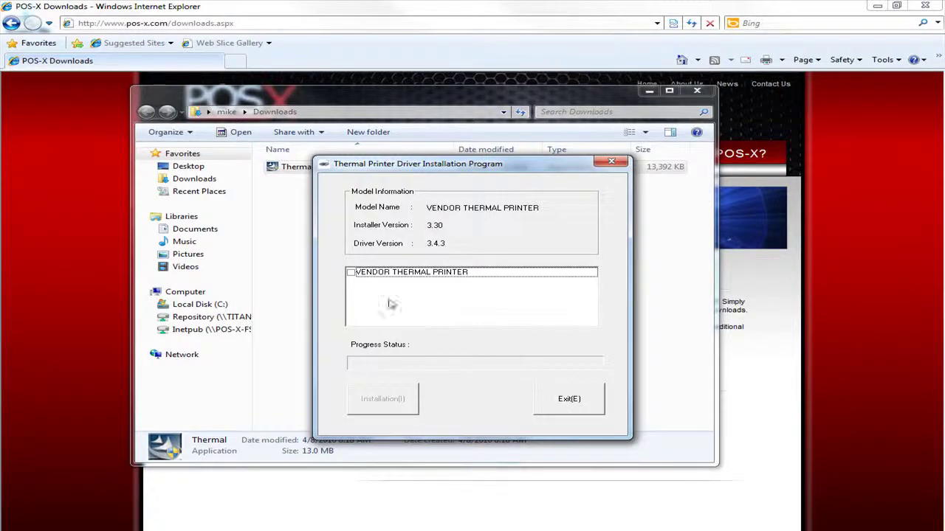
Step: Install the VENDOR THERMAL PRINTER driver for Windows 7 and finish without rebooting
click(351, 273)
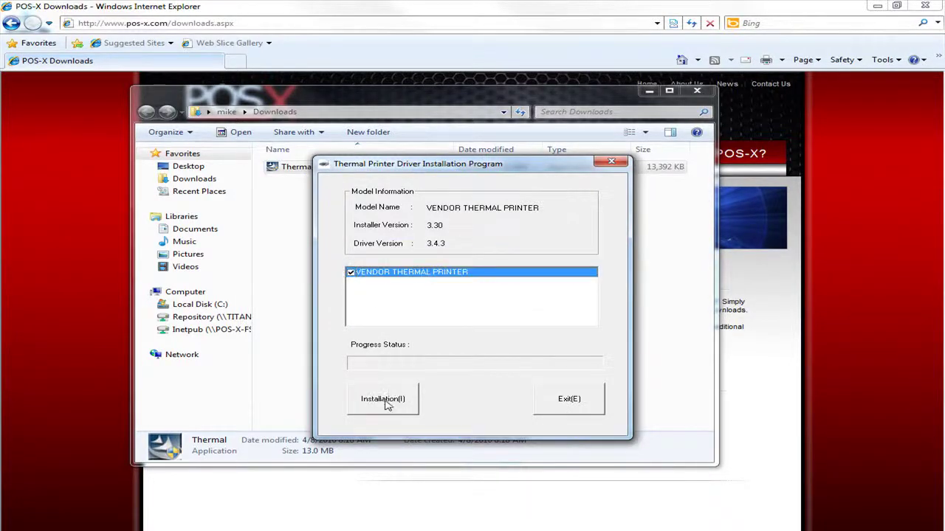
click(385, 402)
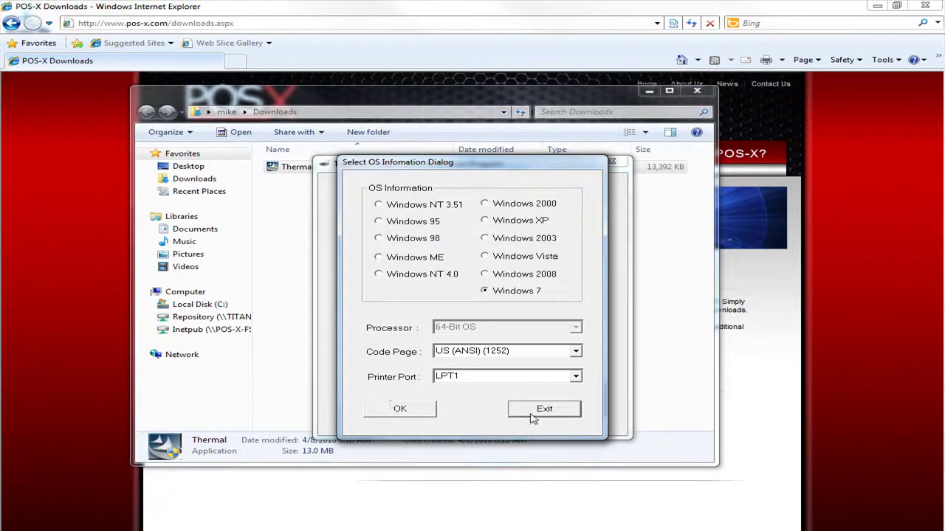
click(410, 411)
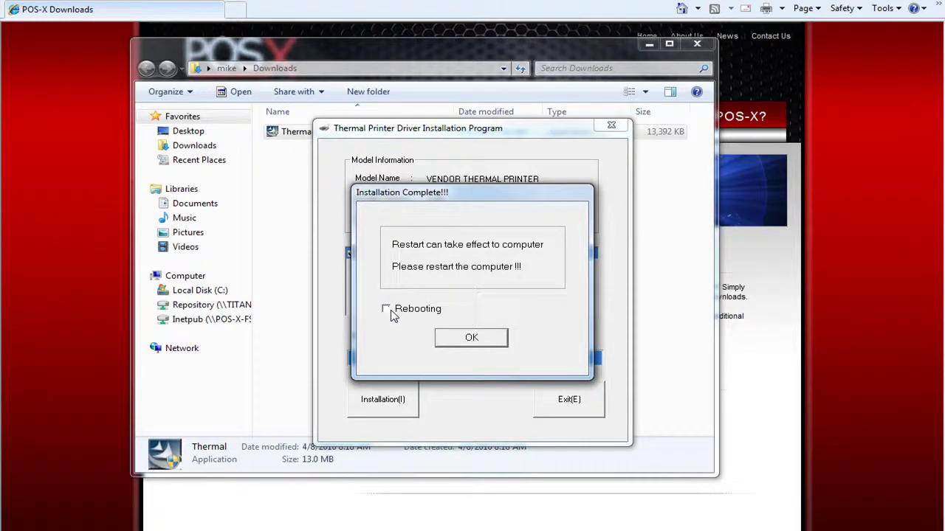
click(451, 339)
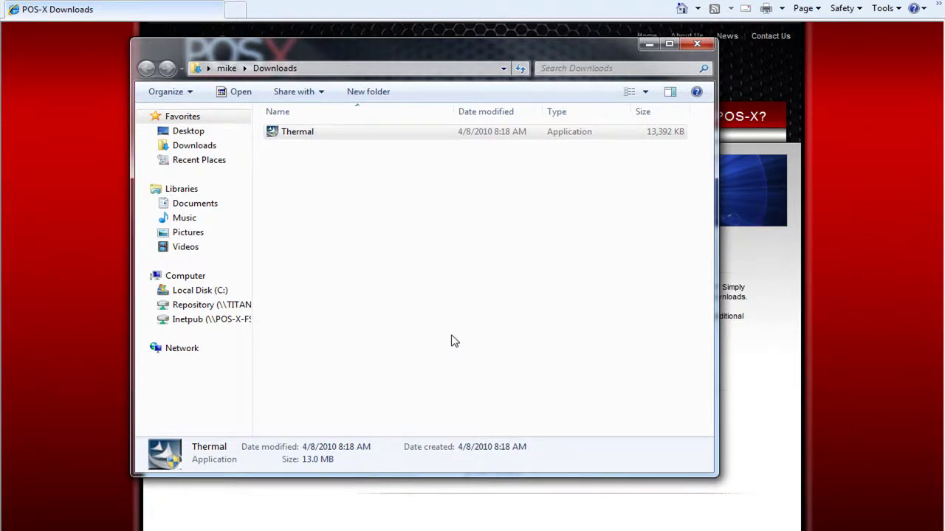
Step: Open Printer properties for VENDOR THERMAL PRINTER in Devices and Printers
key(ctrl+e)
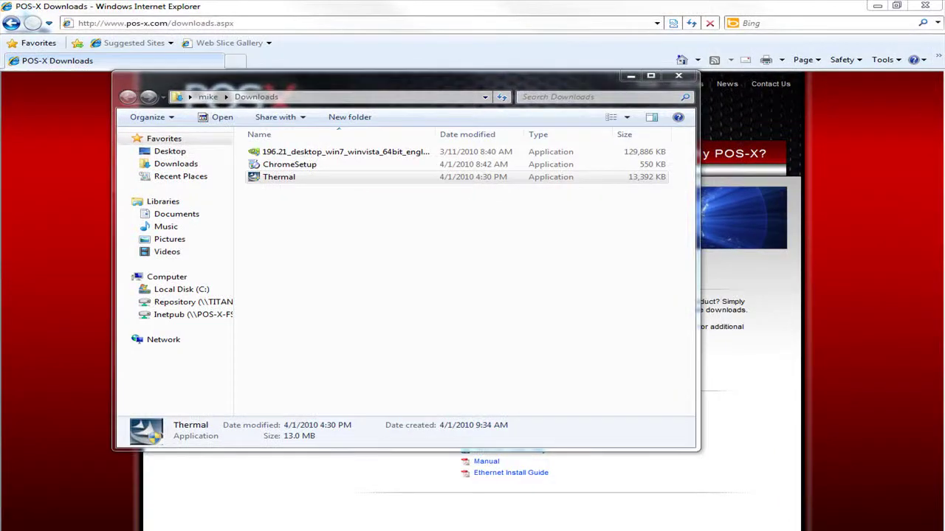
key(super)
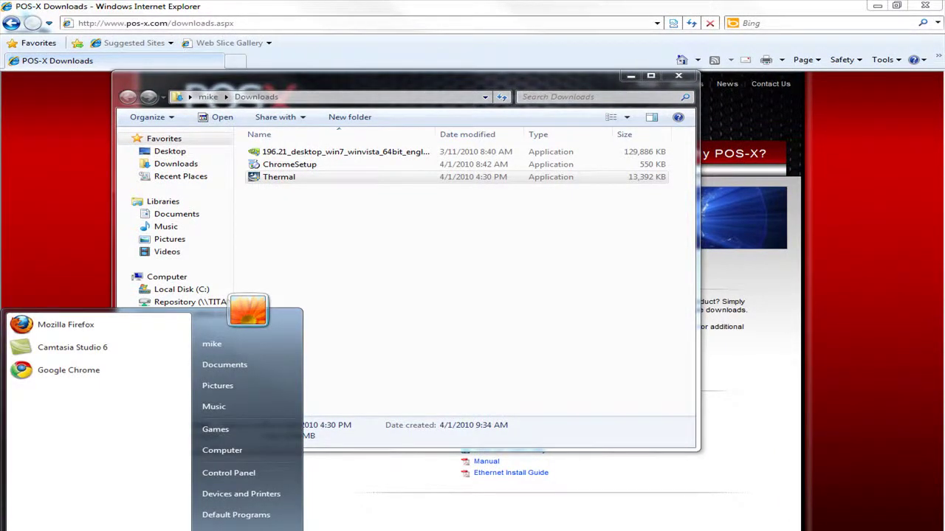
click(236, 495)
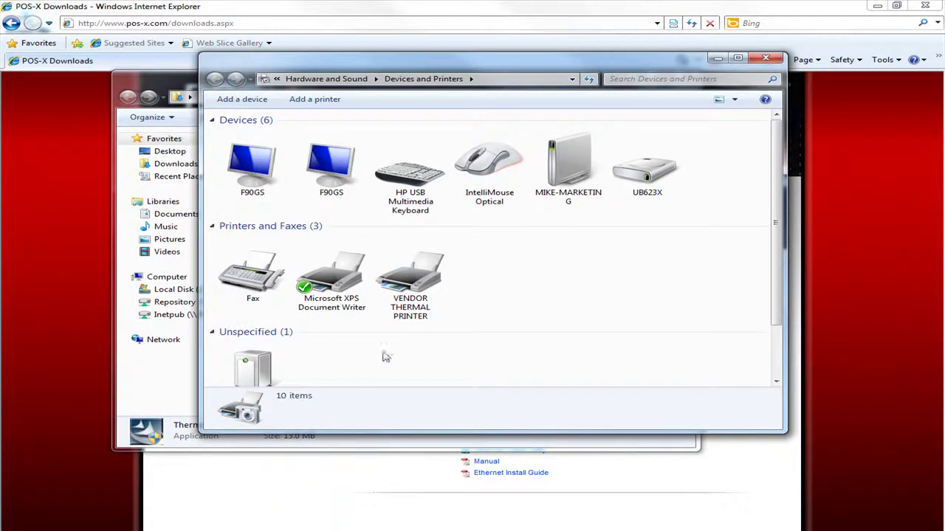
right_click(409, 297)
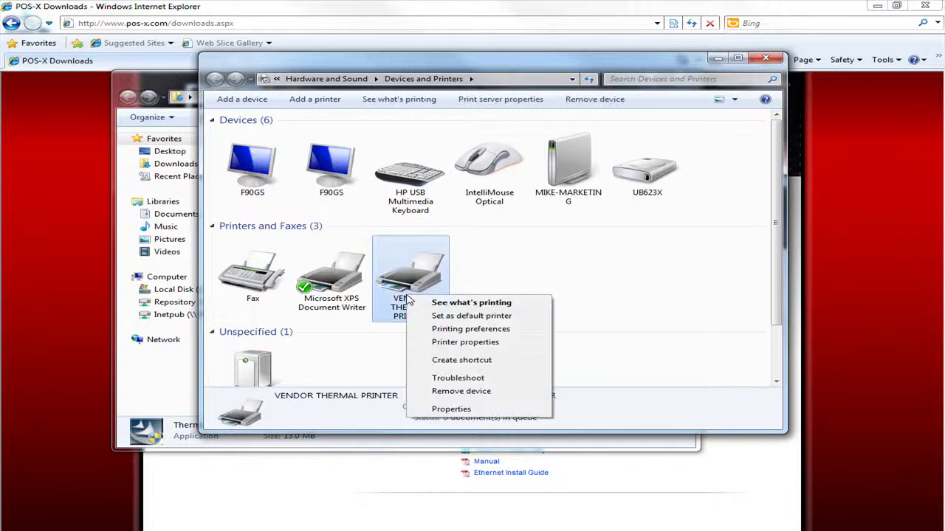
click(447, 343)
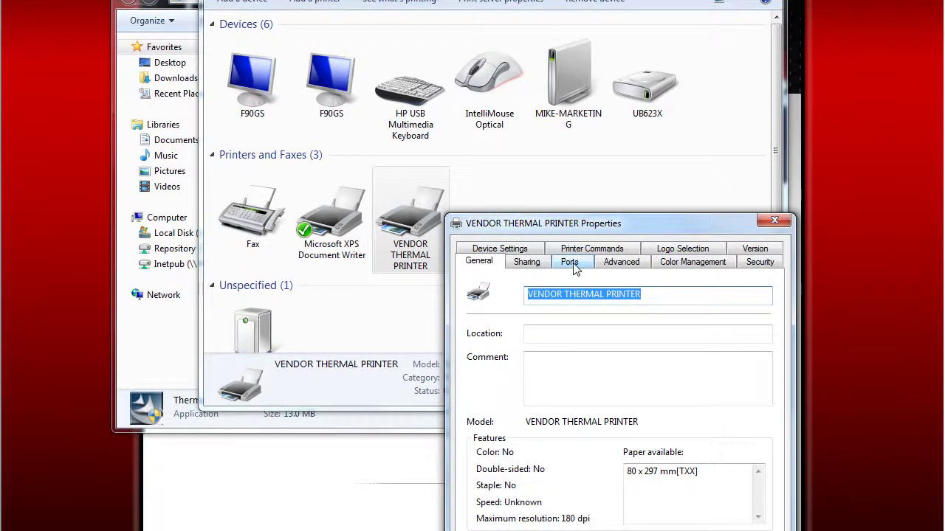
Step: Switch the VENDOR THERMAL PRINTER port from LPT1 to USB001
click(573, 264)
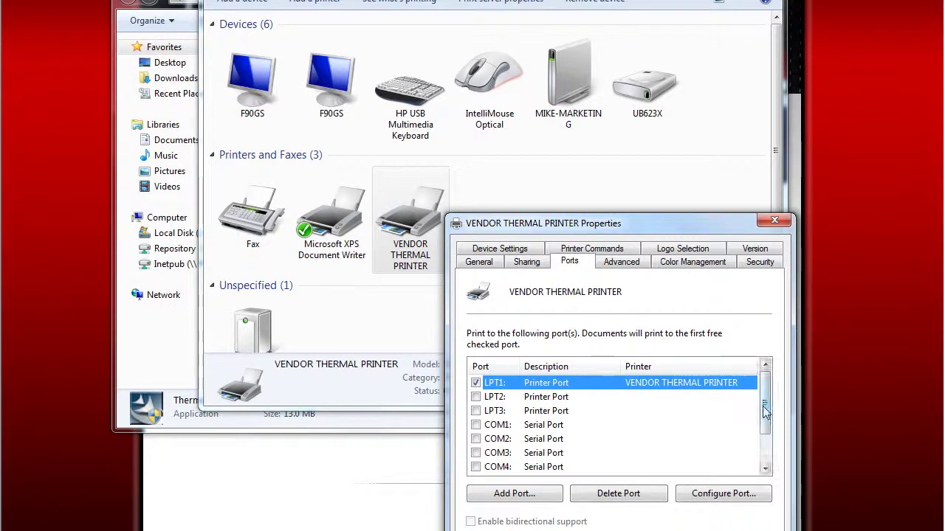
drag(765, 413, 765, 447)
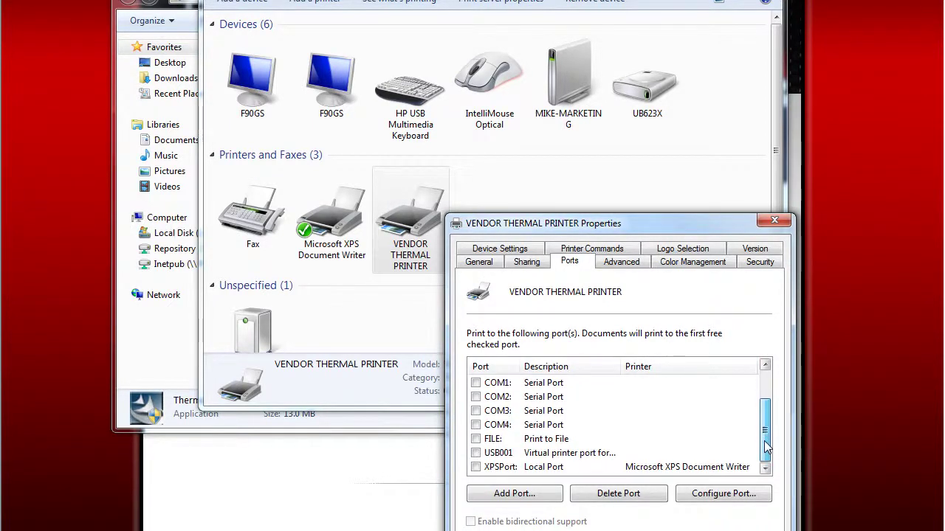
click(475, 454)
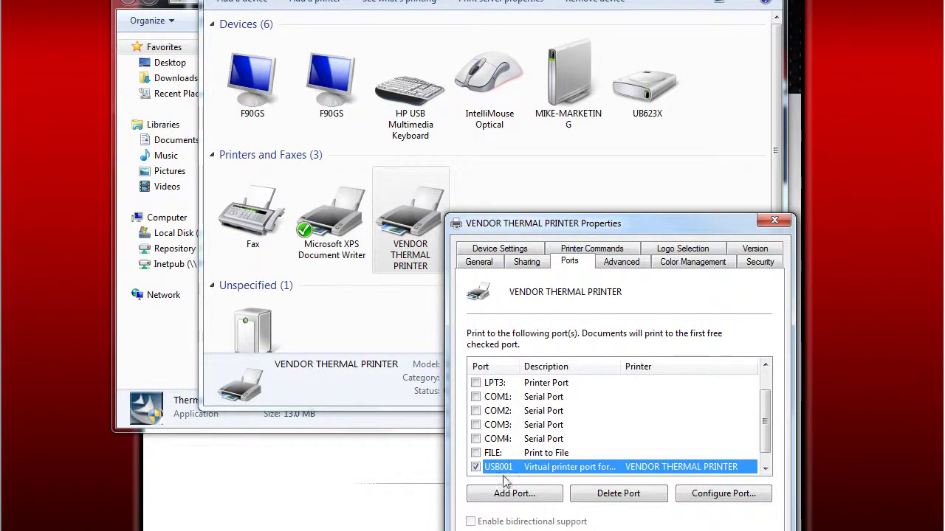
Step: Print a test page from the printer's General tab
click(478, 263)
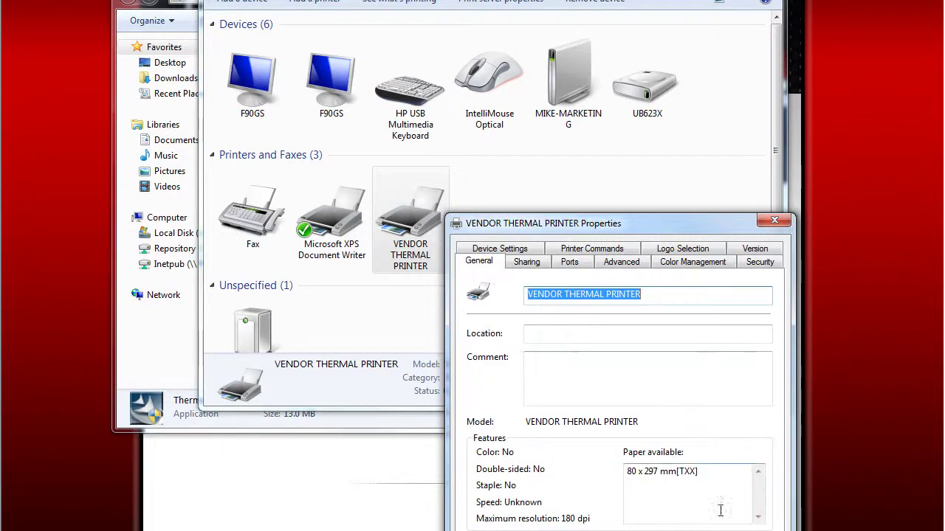
click(703, 526)
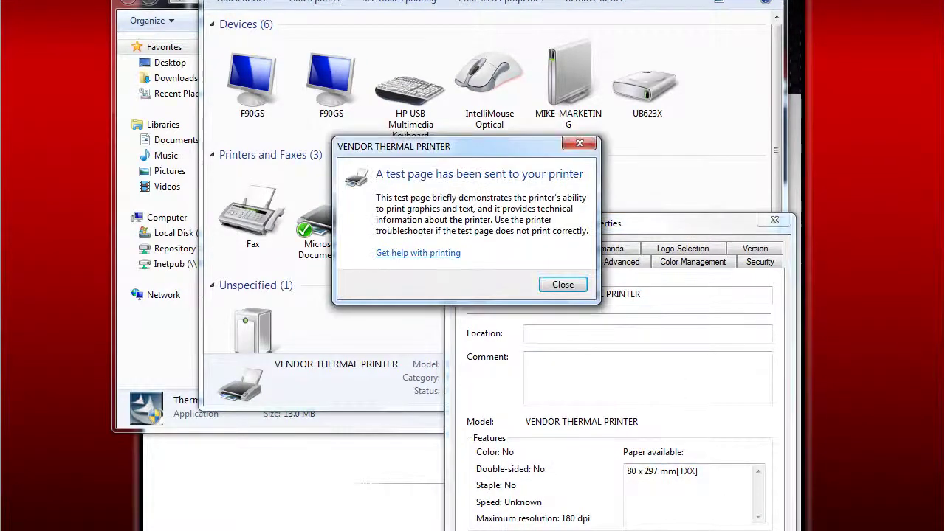